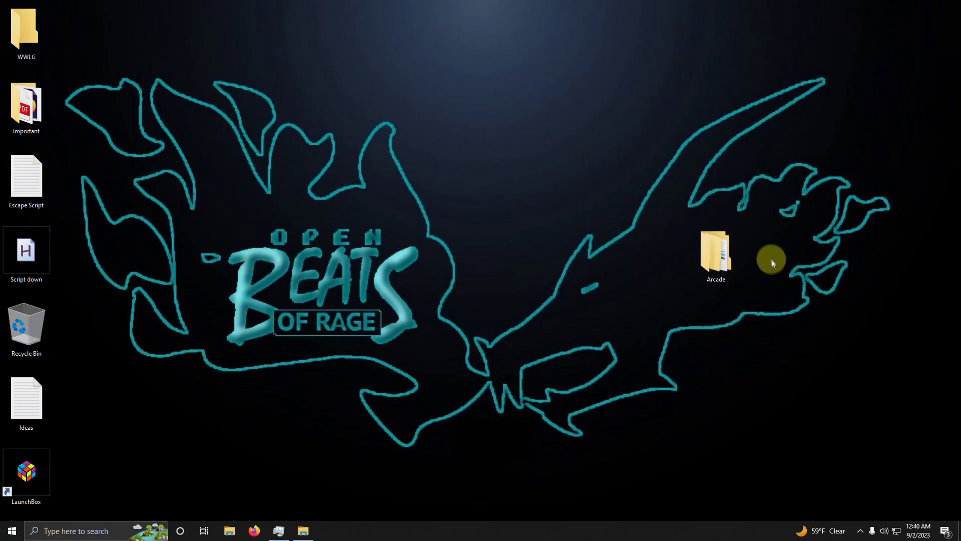
Open the Arcade folder that sits beside the three game archives on the desktop
{"action": "double_click", "coordinate": [723, 260]}
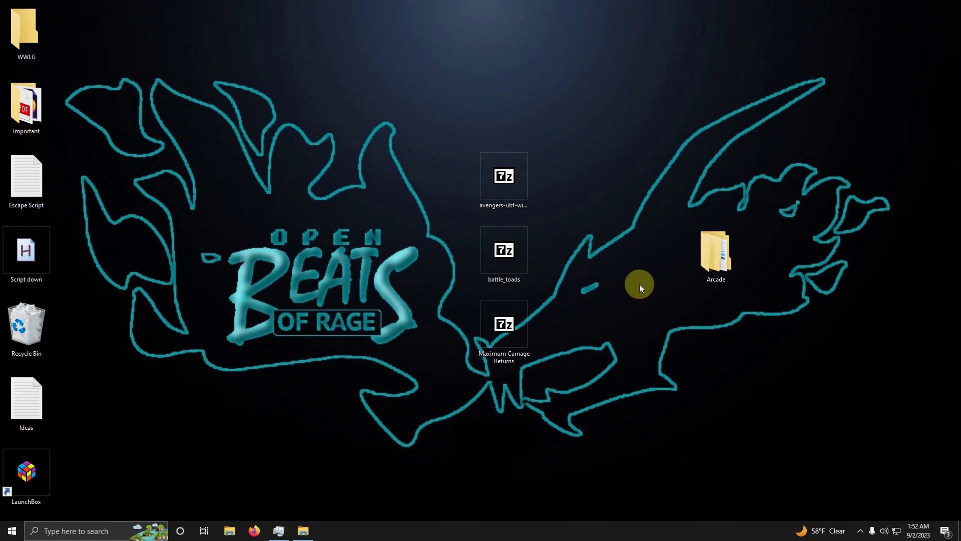
Extract the three game archives into Arcade's Roms folder with 7-Zip Extract Here, then open Roms
{"action": "double_click", "coordinate": [722, 268]}
{"action": "left_click_drag", "start_coordinate": [474, 103], "coordinate": [523, 375]}
{"action": "scroll", "coordinate": [348, 335], "scroll_direction": "down", "scroll_amount": 2}
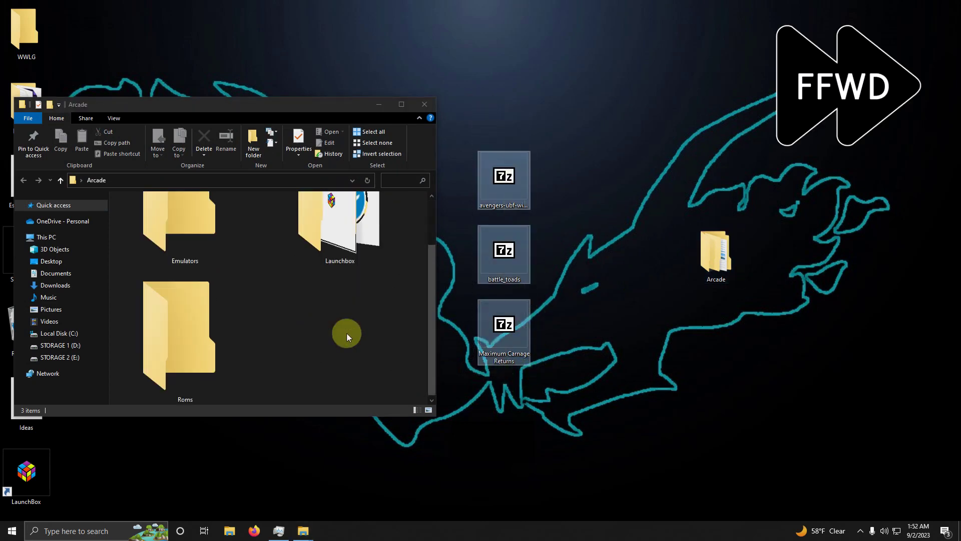
{"action": "left_click_drag", "start_coordinate": [349, 336], "coordinate": [177, 334]}
{"action": "mouse_move", "coordinate": [257, 340]}
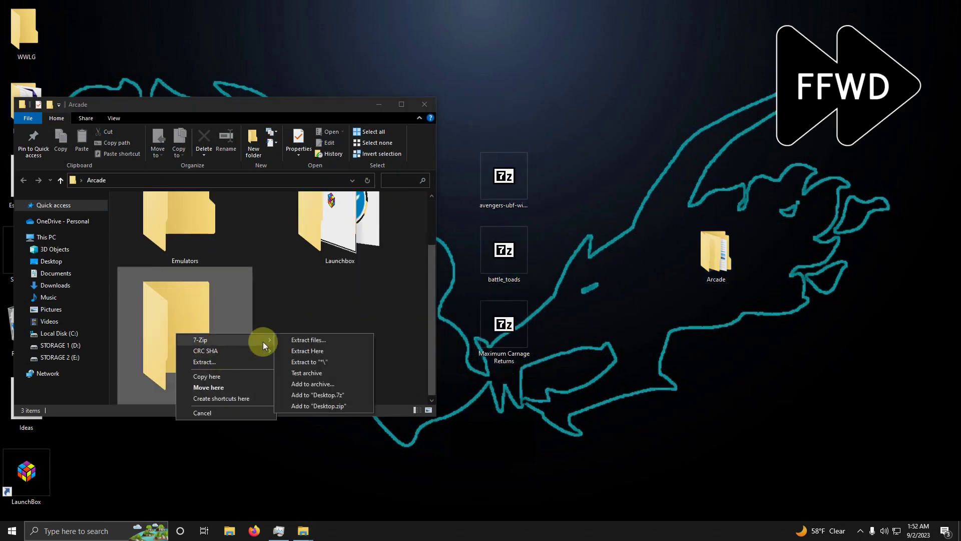
{"action": "left_click", "coordinate": [313, 353]}
{"action": "double_click", "coordinate": [190, 367]}
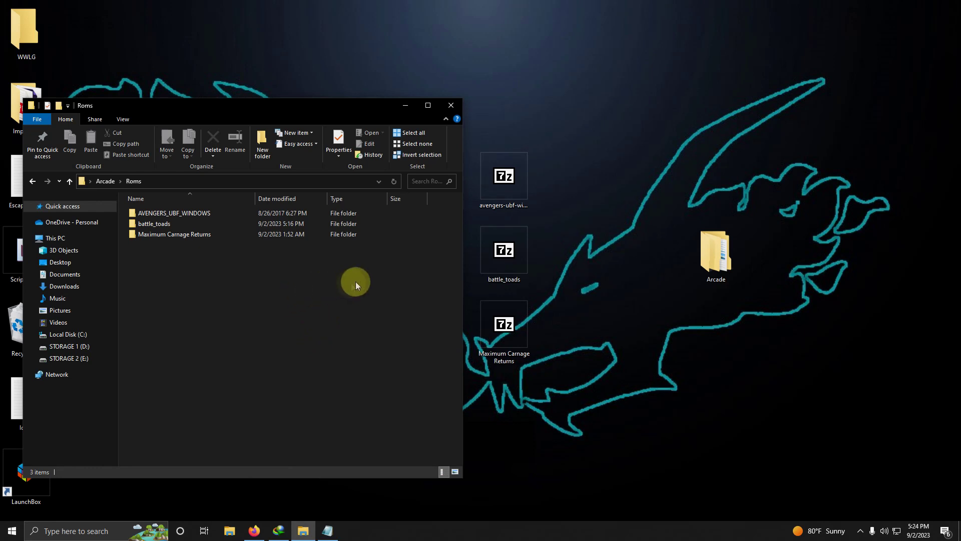
Search Roms for 'exe' and rename the first OpenBOR executable to 'Maximum Carnage Returns'
{"action": "left_click", "coordinate": [422, 181]}
{"action": "type", "text": "e"}
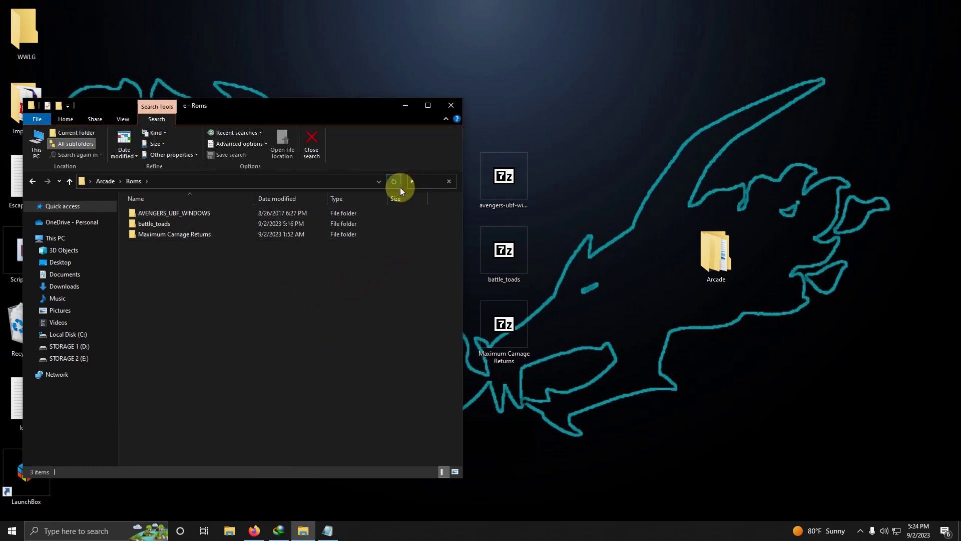
{"action": "type", "text": "xe"}
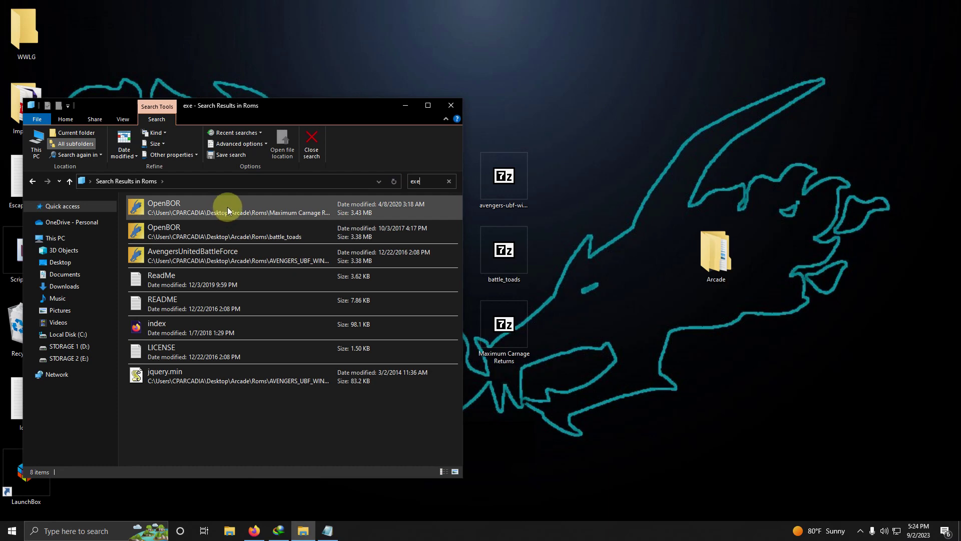
{"action": "right_click", "coordinate": [173, 203]}
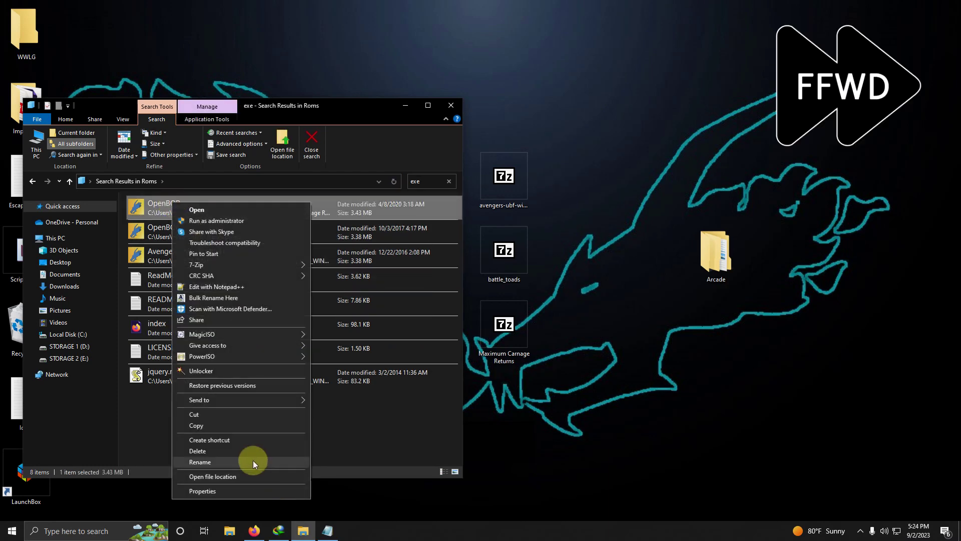
{"action": "left_click", "coordinate": [253, 462]}
{"action": "type", "text": "Maximum Carnage Ret"}
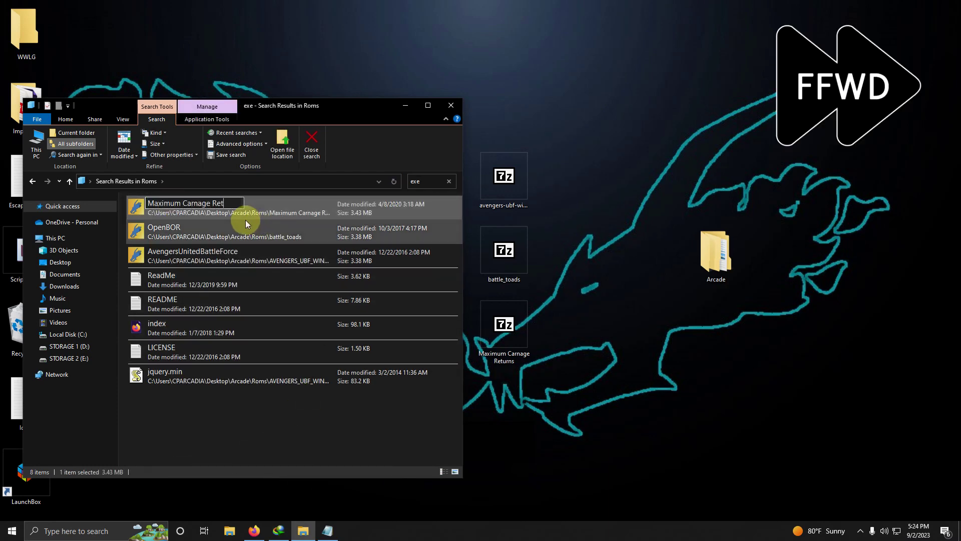
{"action": "type", "text": "urns"}
Rename the second OpenBOR executable to 'Battletoads Double Dragon - The Revenge'
{"action": "right_click", "coordinate": [167, 225]}
{"action": "left_click", "coordinate": [221, 484]}
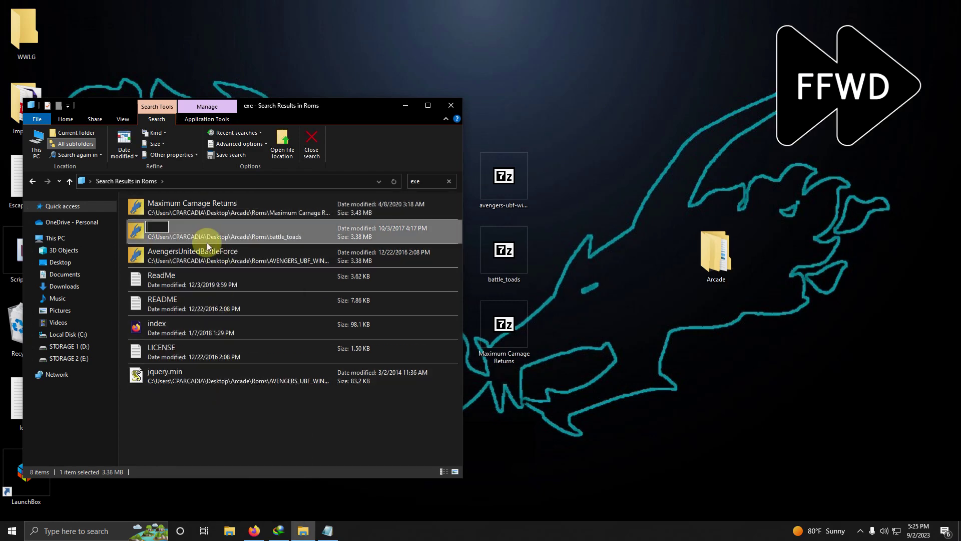
{"action": "type", "text": "Battletoads Double Dragon - The Revenge"}
Rename the AvengersUnitedBattleForce executable to 'Avengers - United Battle Force'
{"action": "left_click", "coordinate": [190, 256]}
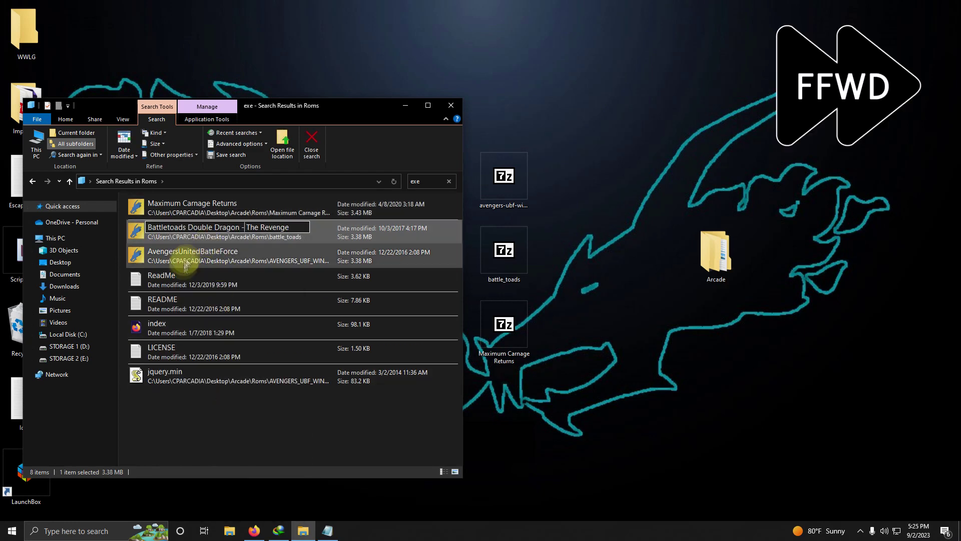
{"action": "left_click", "coordinate": [240, 259]}
{"action": "type", "text": "Avengers - United Battle Force"}
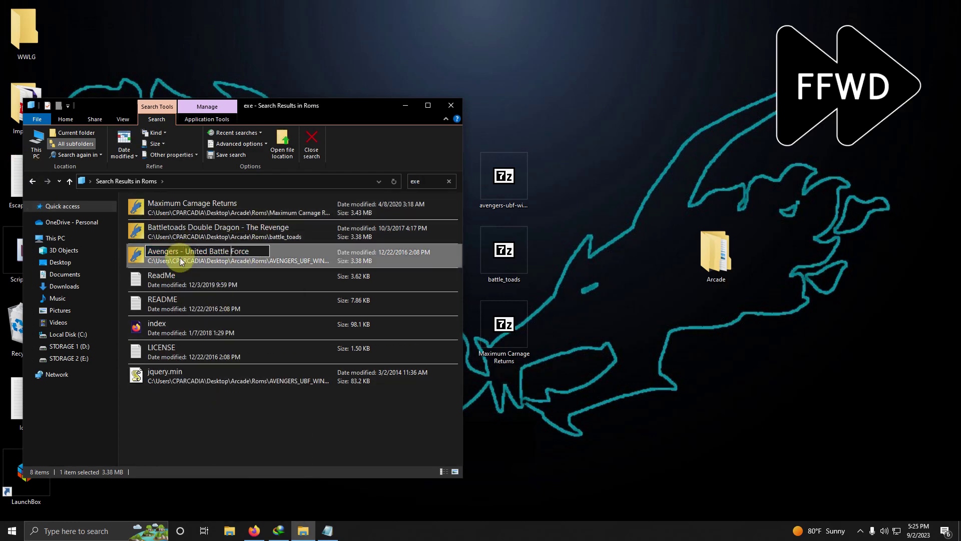
{"action": "key", "text": "Return"}
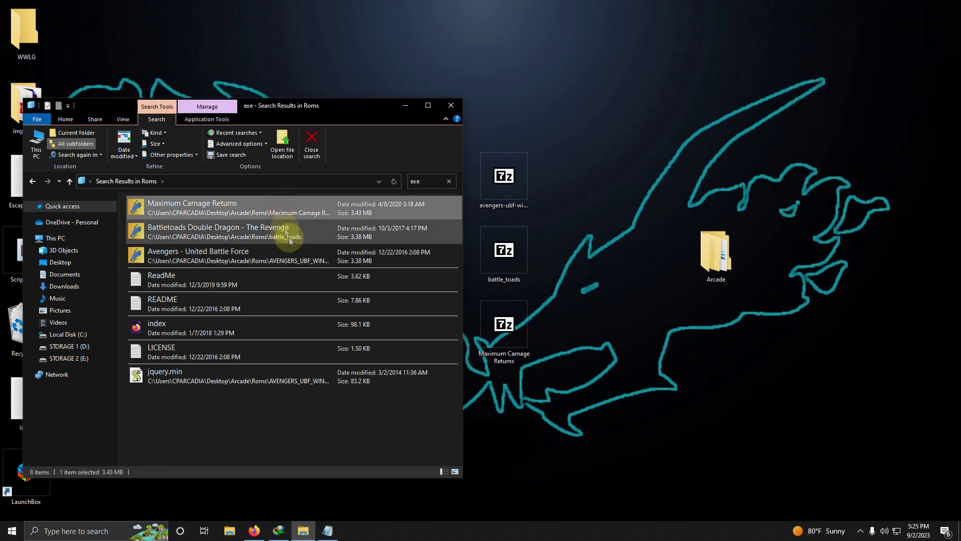
{"action": "left_click", "coordinate": [311, 280]}
{"action": "left_click", "coordinate": [300, 212]}
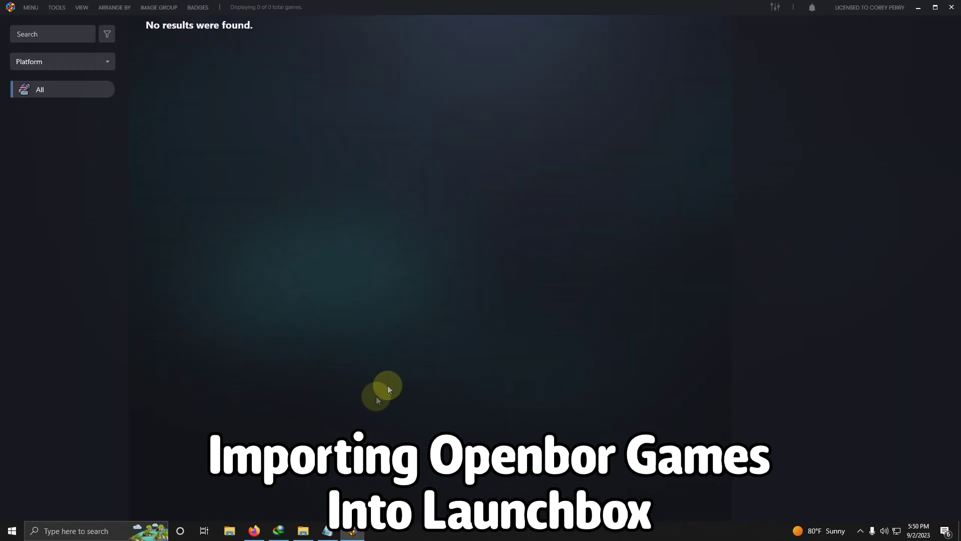
Drag the three renamed executables from the exe search results into LaunchBox
{"action": "left_click", "coordinate": [304, 530]}
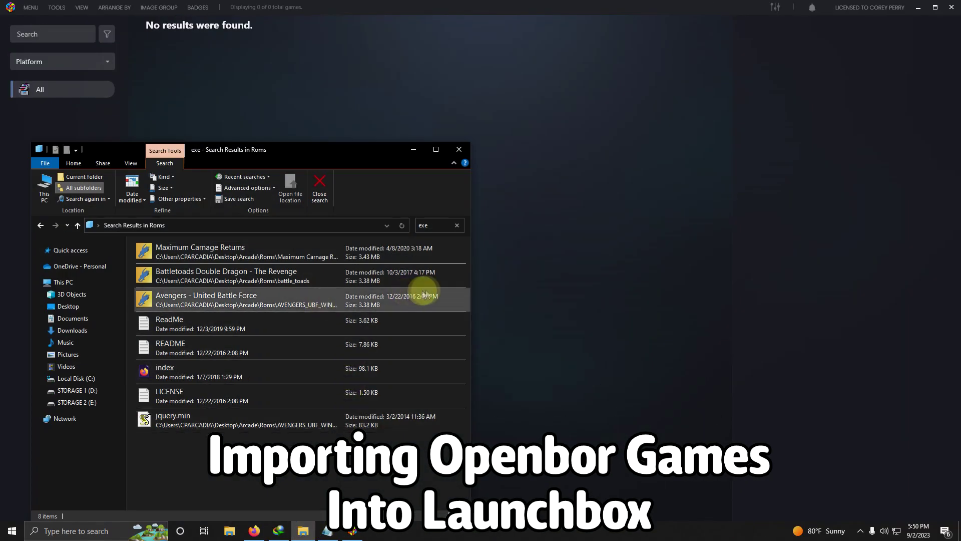
{"action": "mouse_move", "coordinate": [450, 298]}
{"action": "left_mouse_down"}
{"action": "mouse_move", "coordinate": [397, 279]}
{"action": "mouse_move", "coordinate": [371, 251]}
{"action": "mouse_move", "coordinate": [498, 311]}
{"action": "mouse_move", "coordinate": [599, 253]}
{"action": "left_mouse_up"}
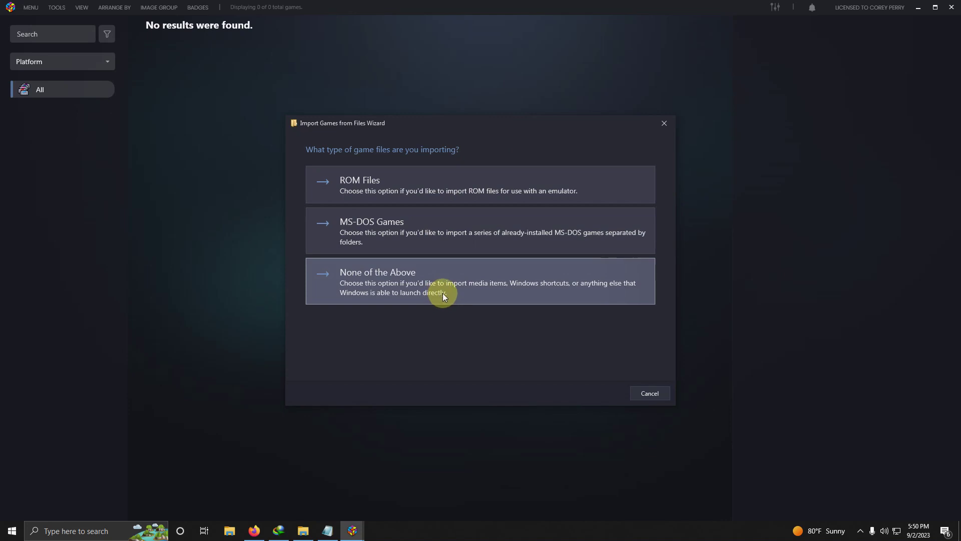
Import the files as Windows-launched games on the OpenBOR platform, keeping the default file handling
{"action": "left_click", "coordinate": [442, 292]}
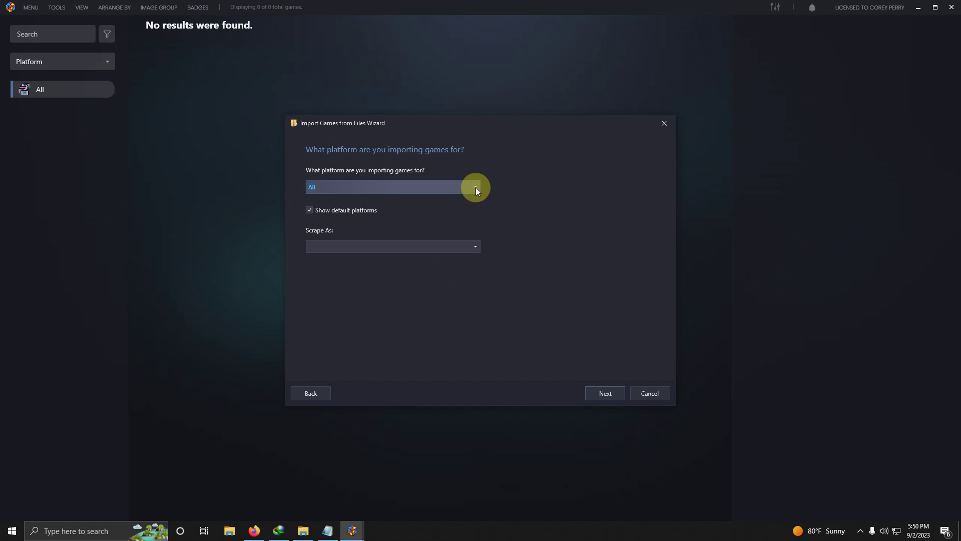
{"action": "left_click", "coordinate": [475, 188]}
{"action": "scroll", "coordinate": [397, 326], "scroll_direction": "down", "scroll_amount": 15}
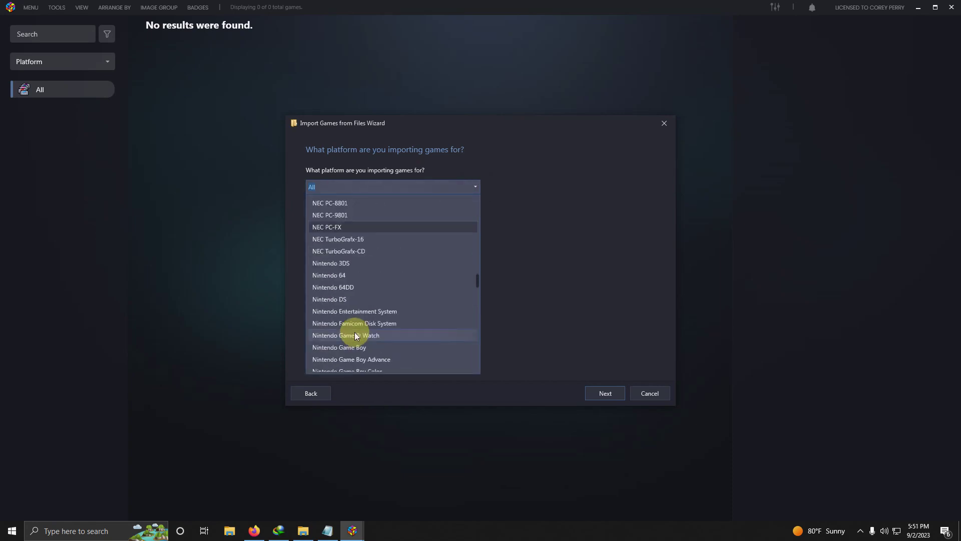
{"action": "left_click", "coordinate": [340, 311]}
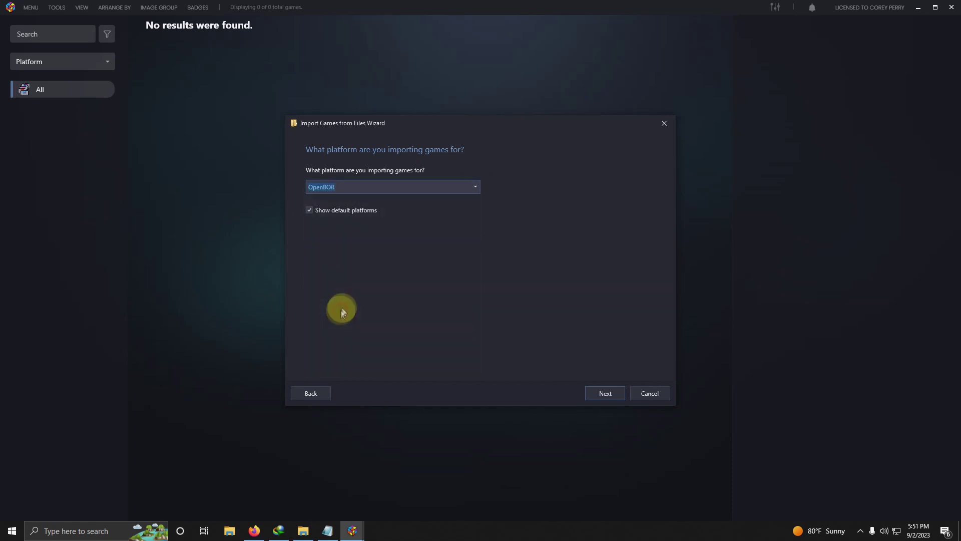
{"action": "left_click", "coordinate": [604, 392]}
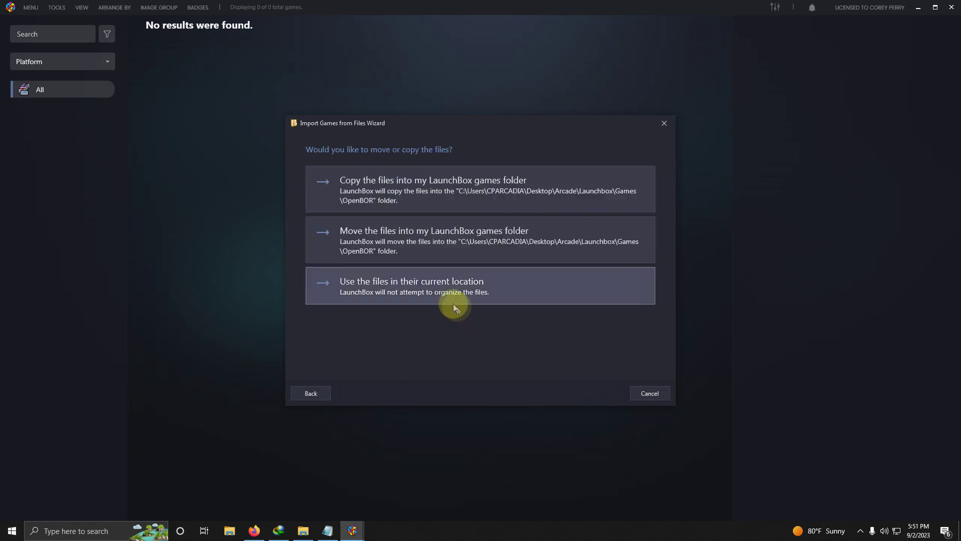
{"action": "left_click", "coordinate": [428, 284]}
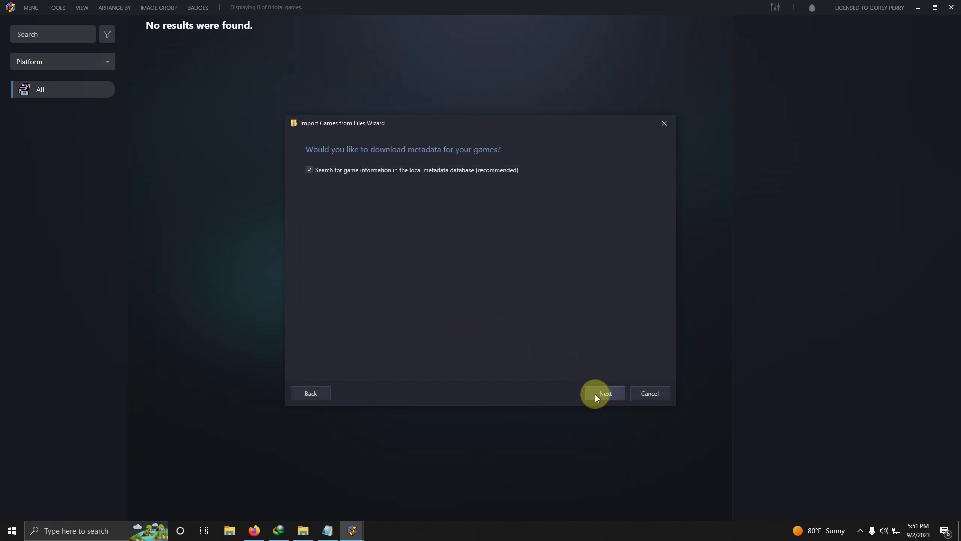
Accept the default metadata, image and video options and finish the import
{"action": "left_click", "coordinate": [596, 393]}
{"action": "left_click", "coordinate": [596, 393]}
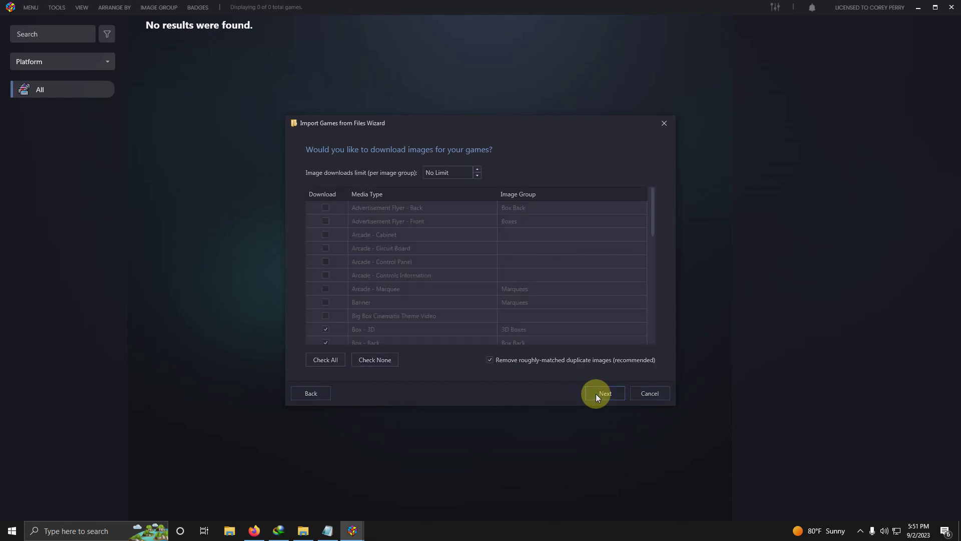
{"action": "left_click", "coordinate": [596, 393]}
{"action": "left_click", "coordinate": [596, 393]}
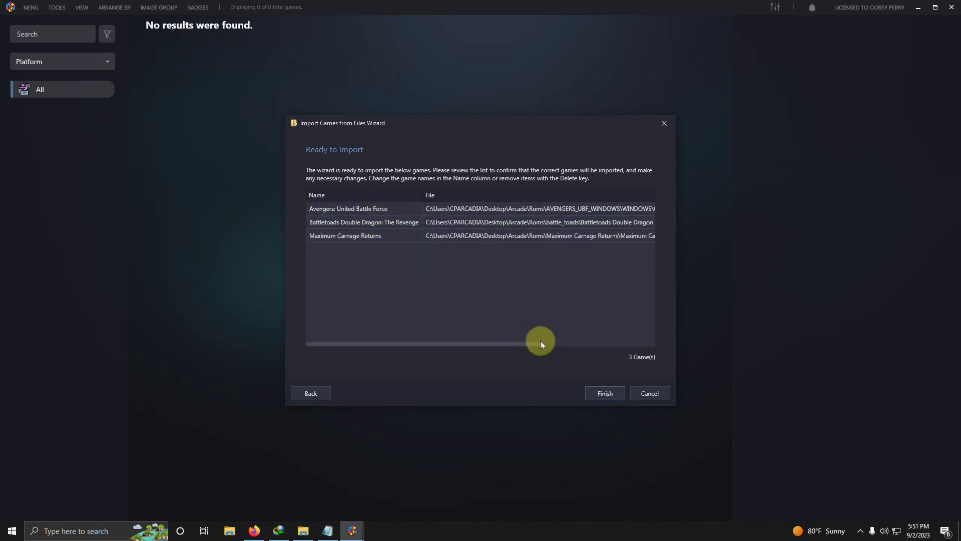
{"action": "left_click", "coordinate": [603, 395]}
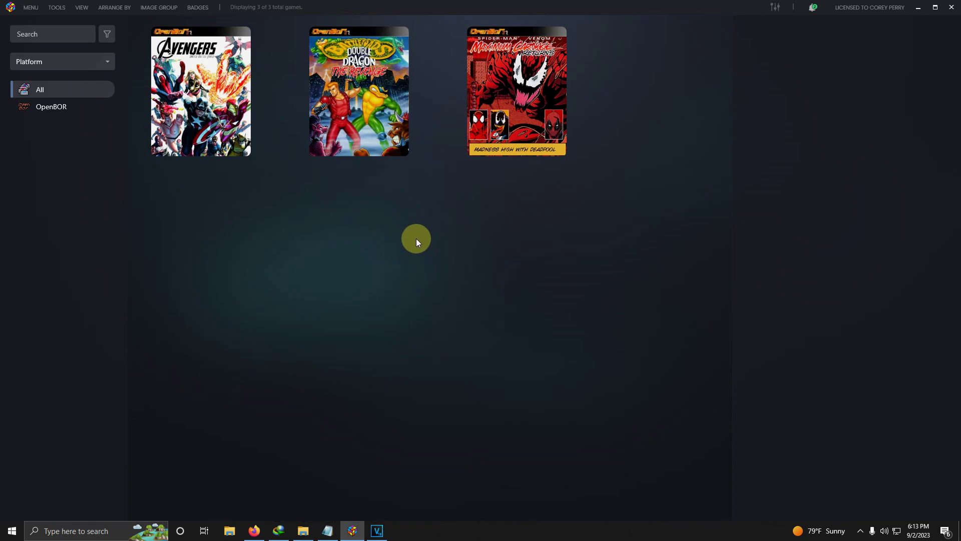
Launch Avengers: United Battle Force and set its Video Options Display Mode to Full
{"action": "double_click", "coordinate": [209, 113]}
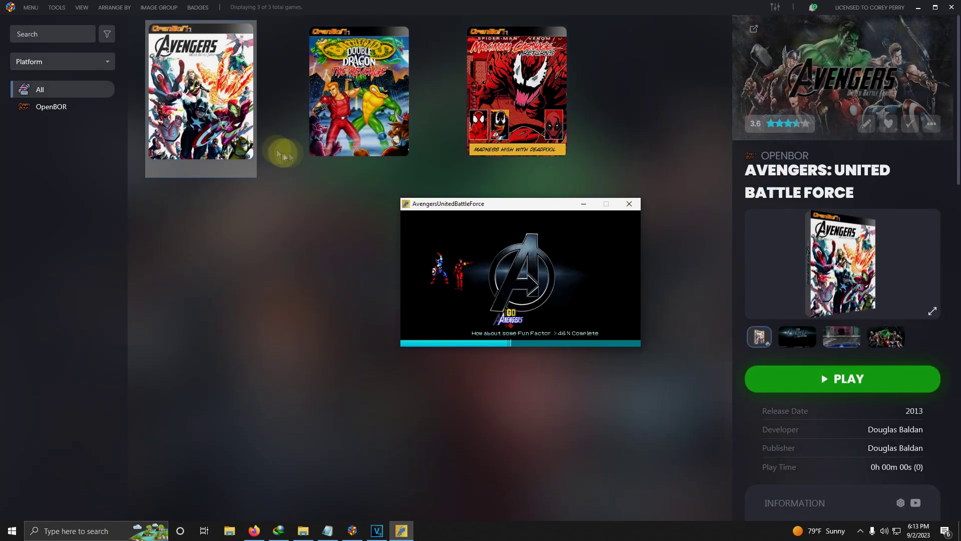
{"action": "left_click_drag", "start_coordinate": [456, 207], "coordinate": [375, 207]}
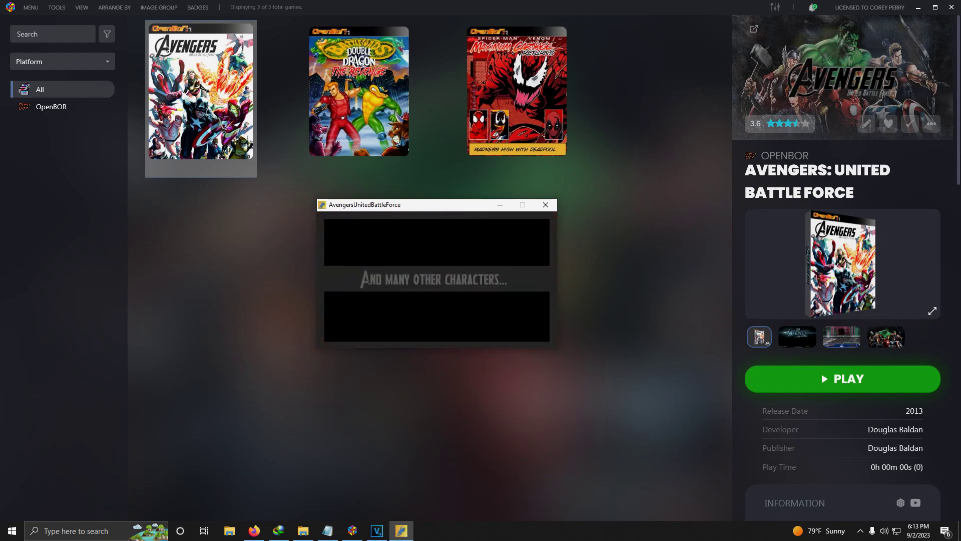
{"action": "key", "text": "Return"}
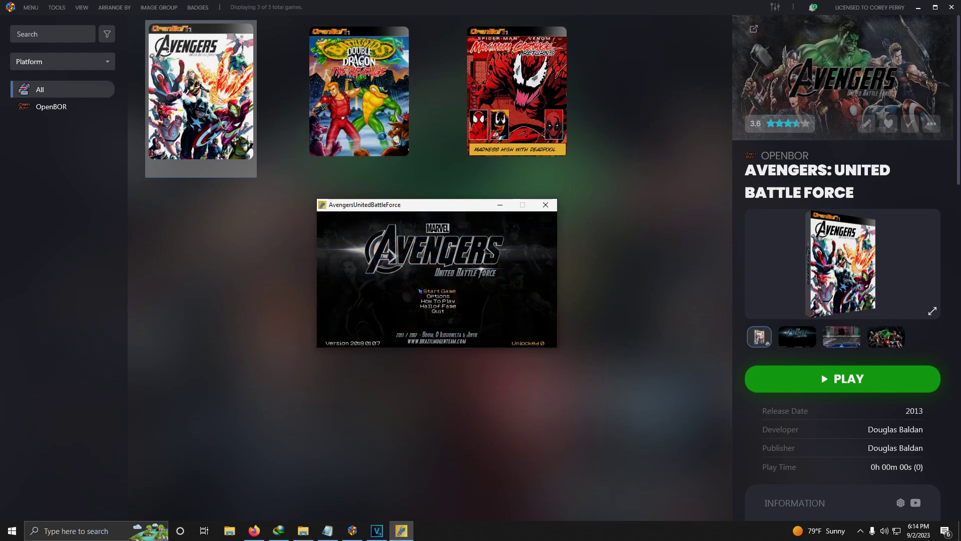
{"action": "key", "text": "Return"}
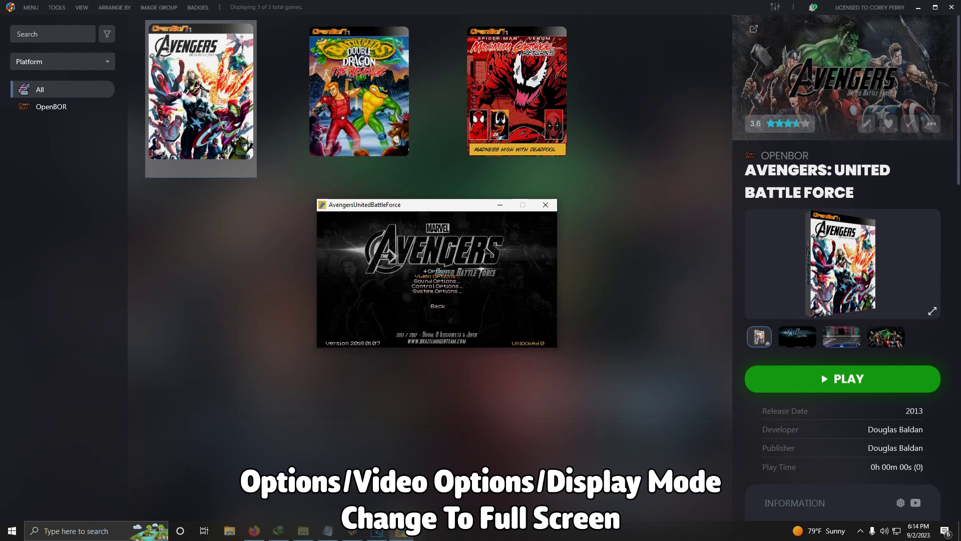
{"action": "key", "text": "Return"}
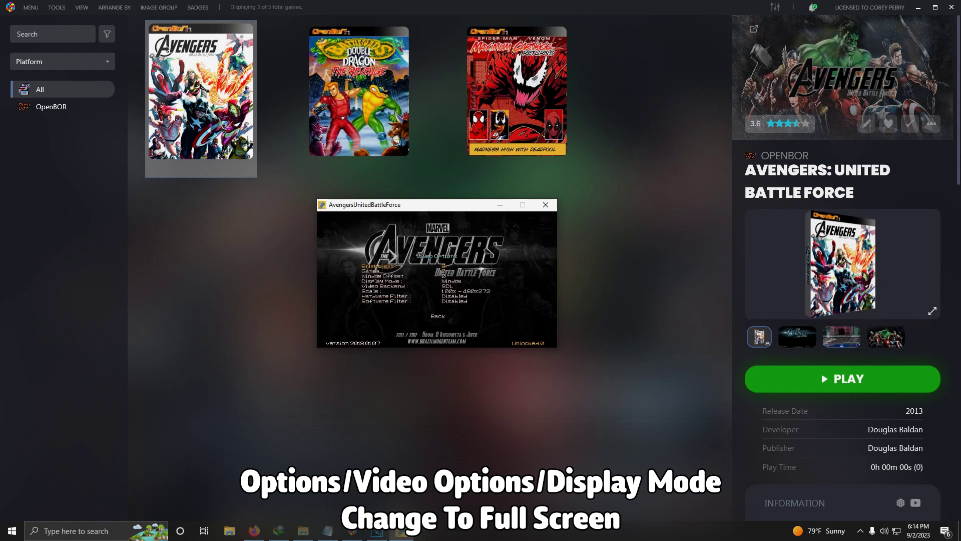
{"action": "key", "text": "Right"}
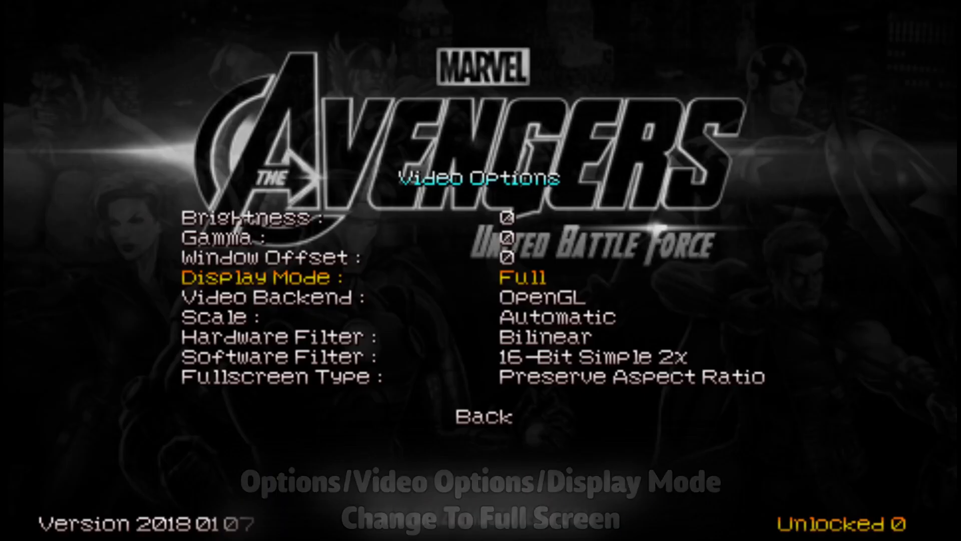
Back out of the options and quit Avengers to the LaunchBox library
{"action": "key", "text": "Escape"}
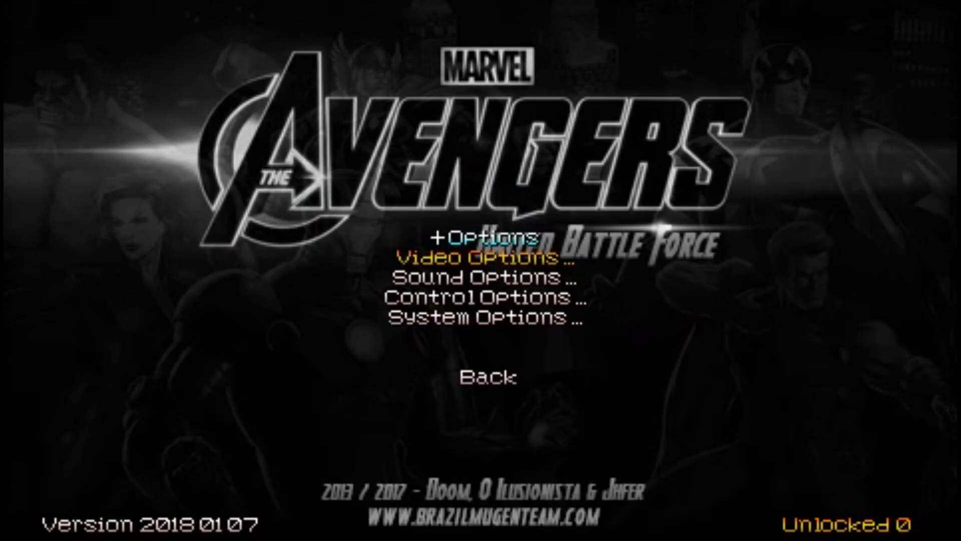
{"action": "key", "text": "Escape"}
{"action": "key", "text": "Down"}
{"action": "key", "text": "Down"}
{"action": "key", "text": "Down"}
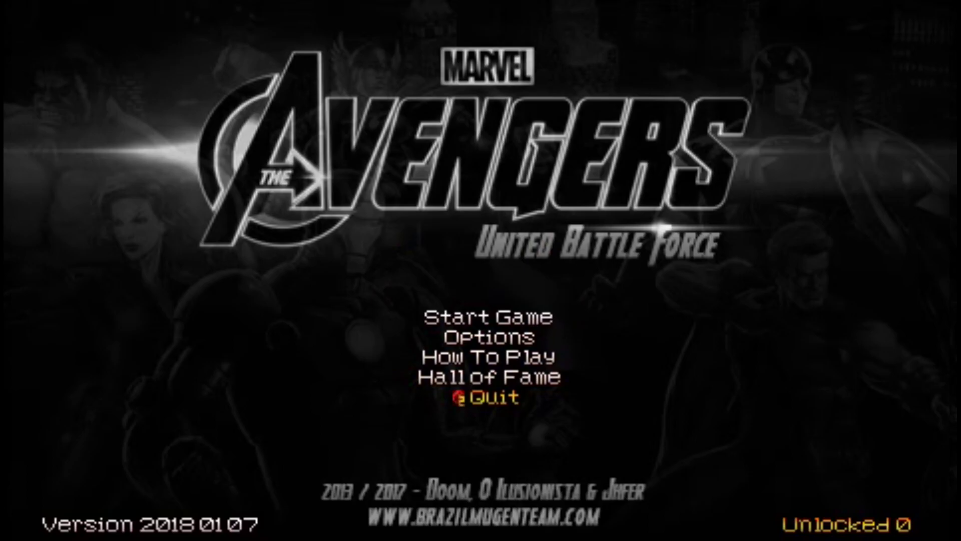
{"action": "key", "text": "Return"}
Launch Battletoads Double Dragon: The Revenge, set Display Mode to Full, and quit
{"action": "double_click", "coordinate": [364, 130]}
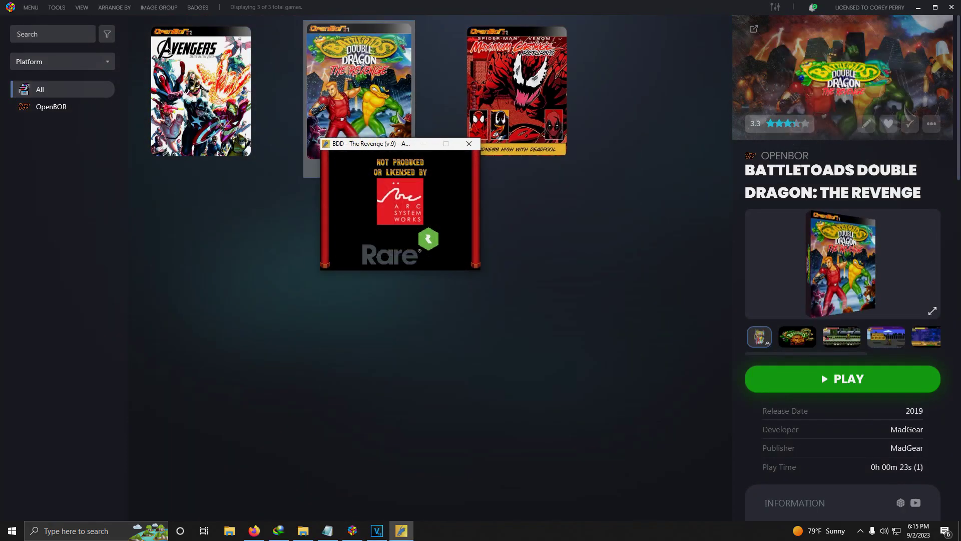
{"action": "key", "text": "Return"}
{"action": "key", "text": "Down"}
{"action": "key", "text": "Return"}
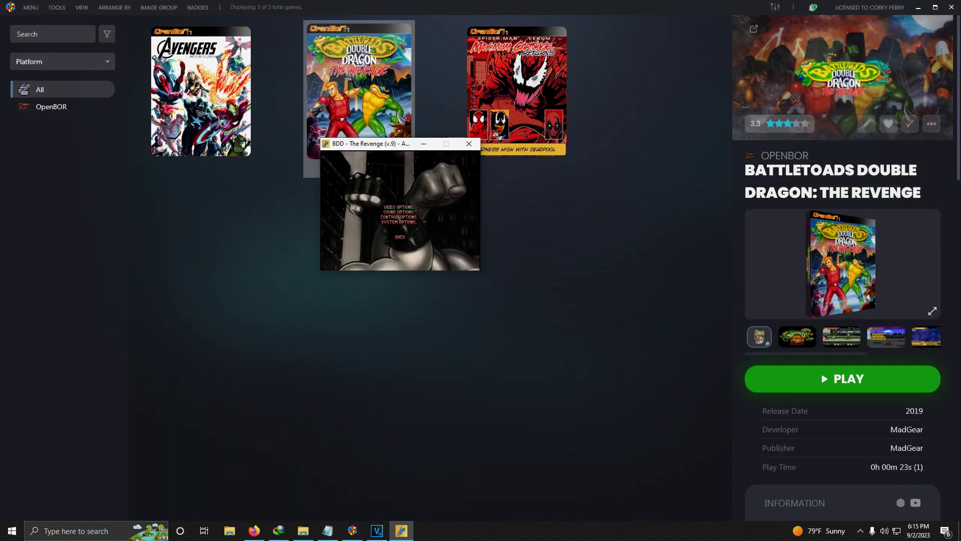
{"action": "key", "text": "Return"}
{"action": "key", "text": "Down"}
{"action": "key", "text": "Down"}
{"action": "key", "text": "Down"}
{"action": "key", "text": "Right"}
{"action": "key", "text": "Escape"}
{"action": "key", "text": "Up"}
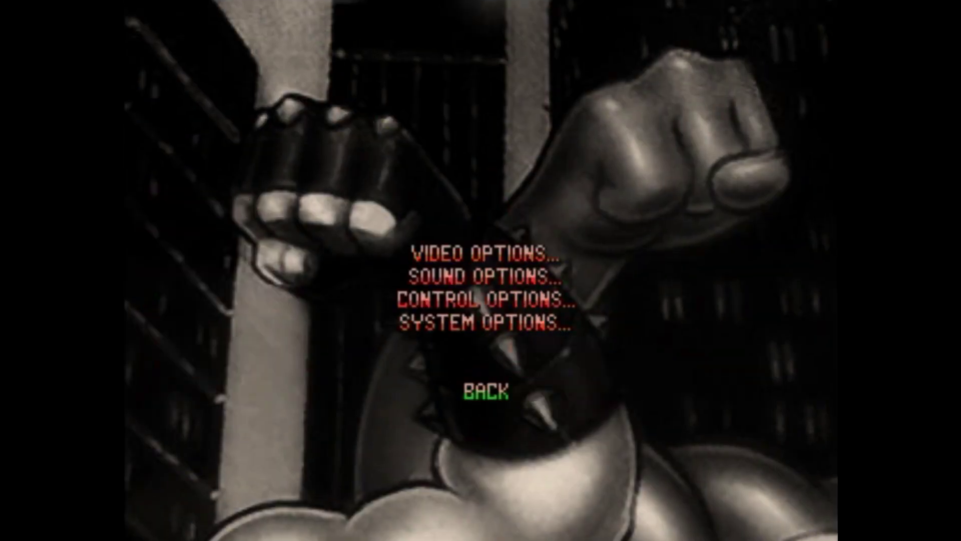
{"action": "key", "text": "Return"}
{"action": "key", "text": "Return"}
Launch Maximum Carnage Returns and set its Video Options Display Mode to Full
{"action": "left_click", "coordinate": [513, 132]}
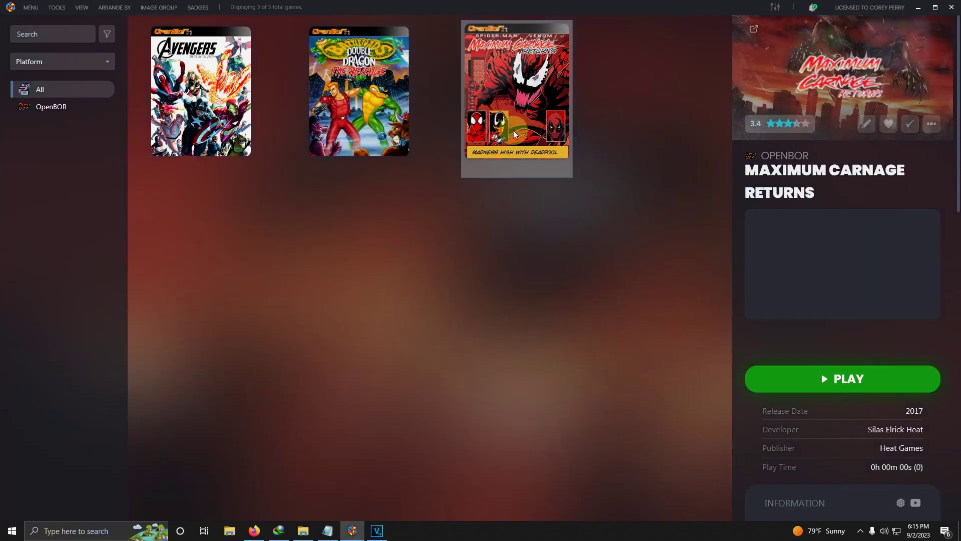
{"action": "double_click", "coordinate": [514, 134]}
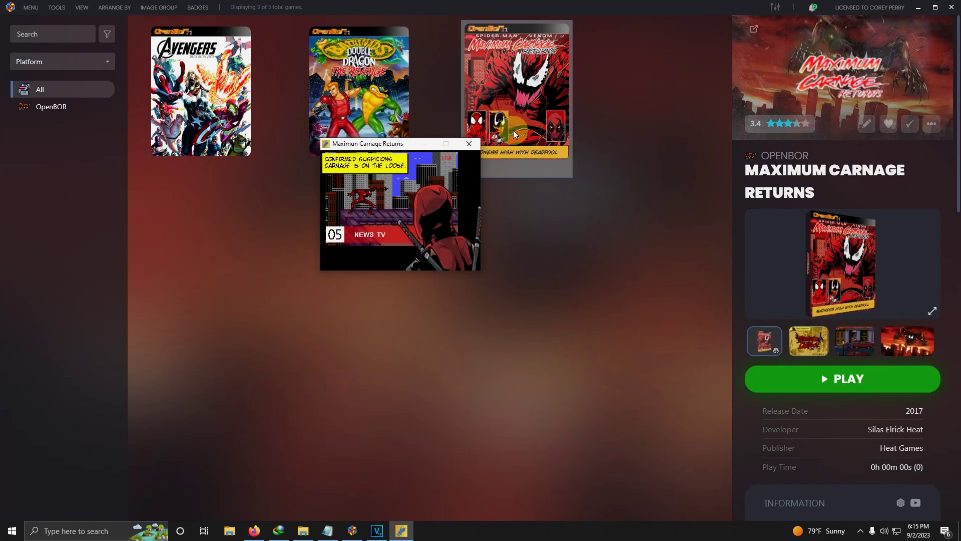
{"action": "key", "text": "Return"}
{"action": "key", "text": "Down"}
{"action": "key", "text": "Return"}
{"action": "key", "text": "Return"}
{"action": "key", "text": "Down"}
{"action": "key", "text": "Down"}
{"action": "key", "text": "Down"}
{"action": "key", "text": "Right"}
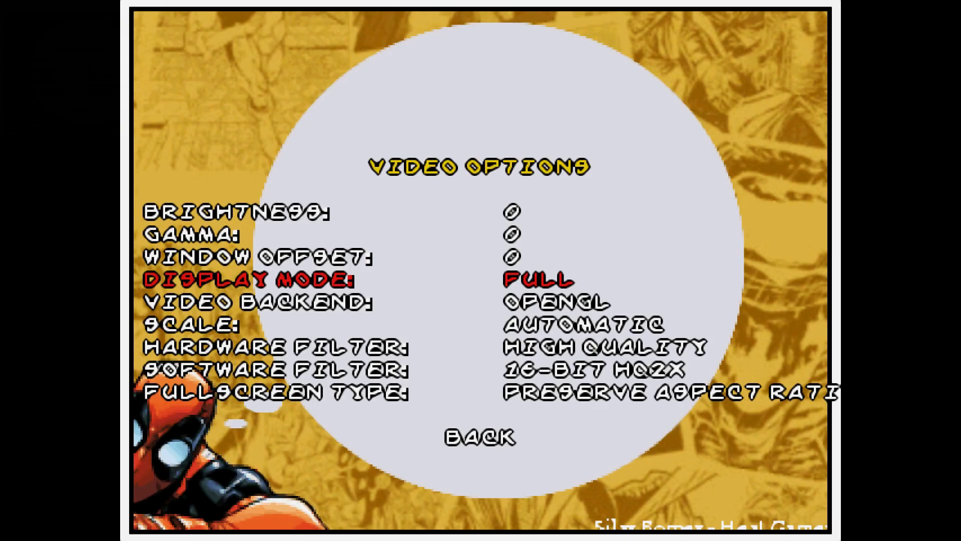
{"action": "key", "text": "Escape"}
{"action": "key", "text": "Up"}
{"action": "key", "text": "Return"}
{"action": "key", "text": "Down"}
{"action": "key", "text": "Down"}
{"action": "key", "text": "Down"}
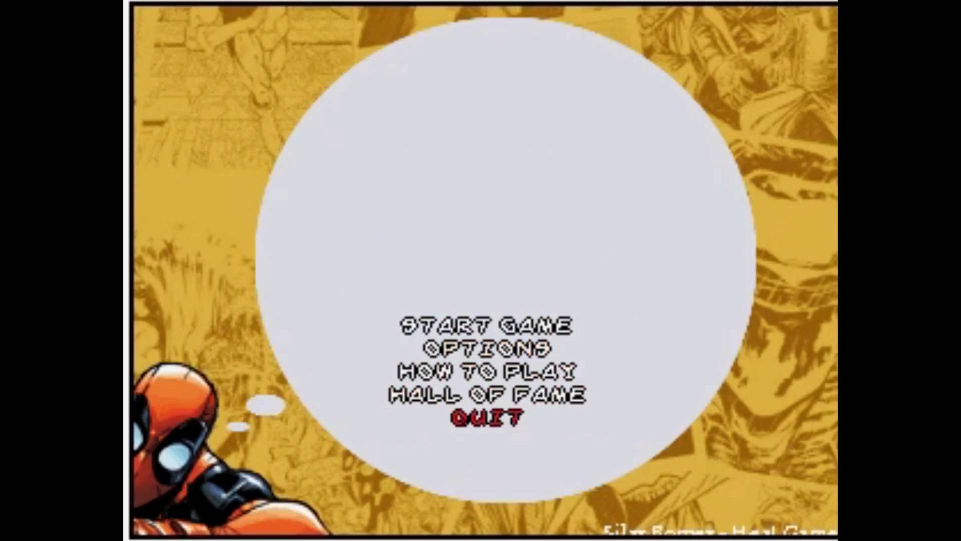
{"action": "key", "text": "Return"}
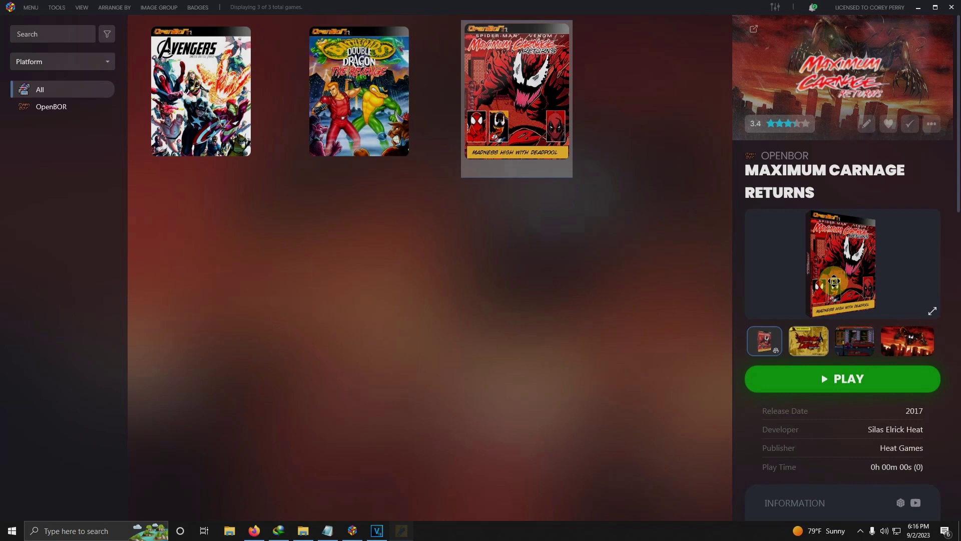